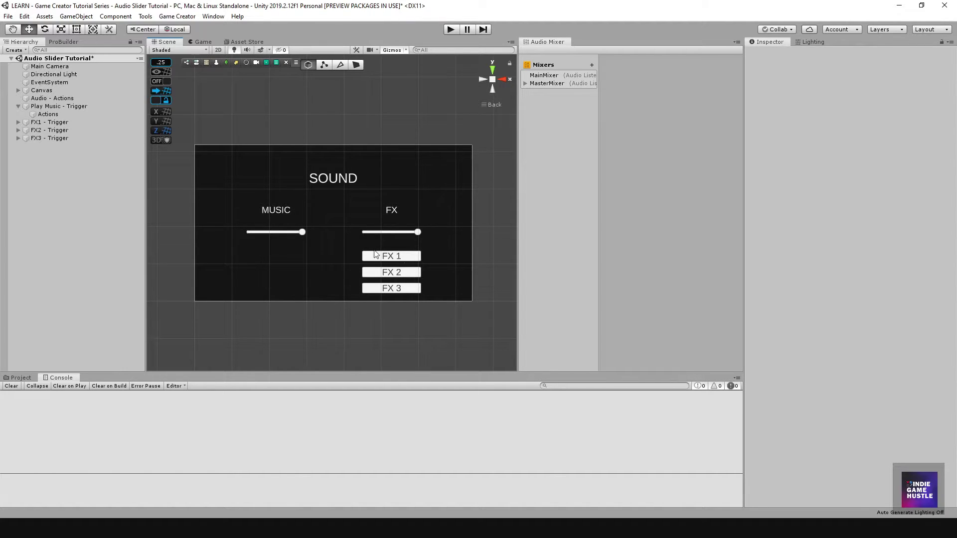
Frame the SOUND canvas, then select the Play Music trigger's child Actions object in the Hierarchy.
middle_click_drag(362, 251, 359, 252)
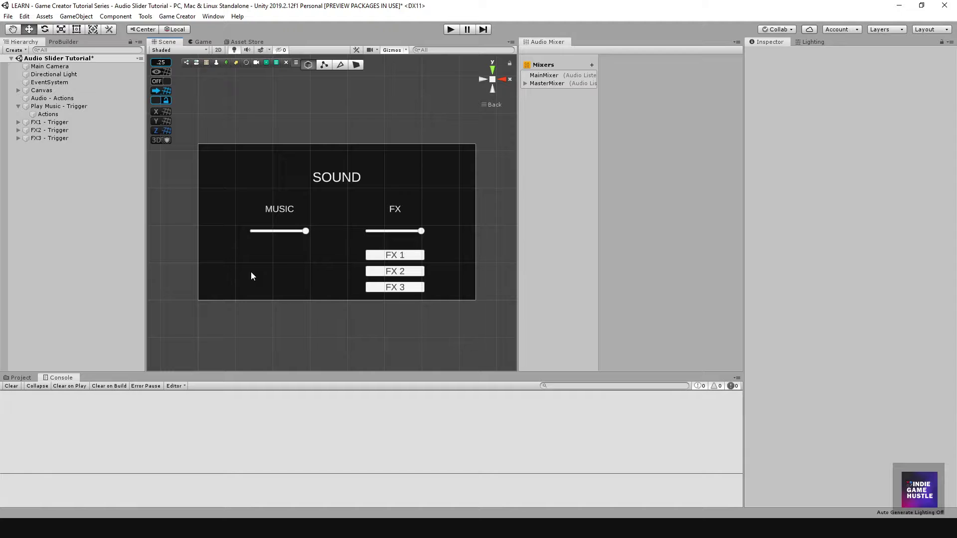
middle_click_drag(365, 180, 364, 203)
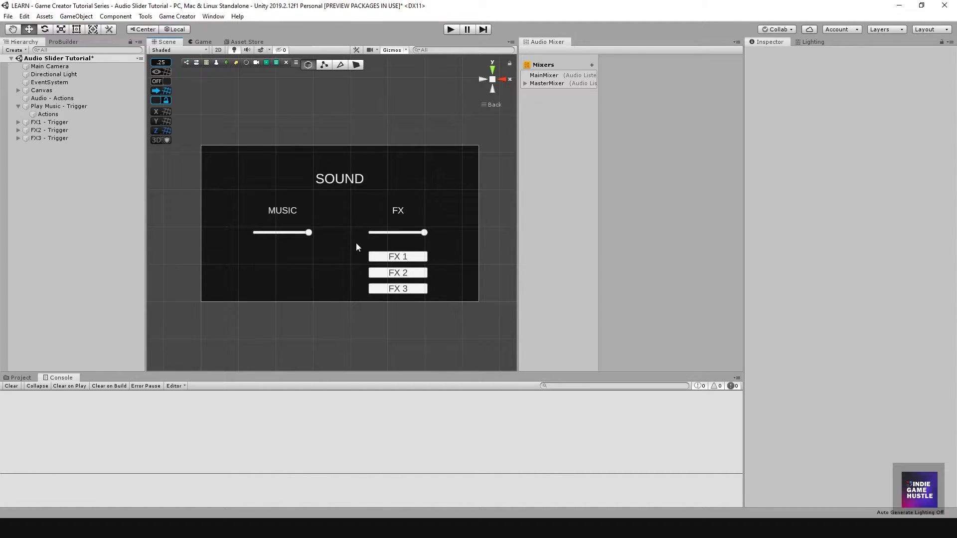
left_click(57, 114)
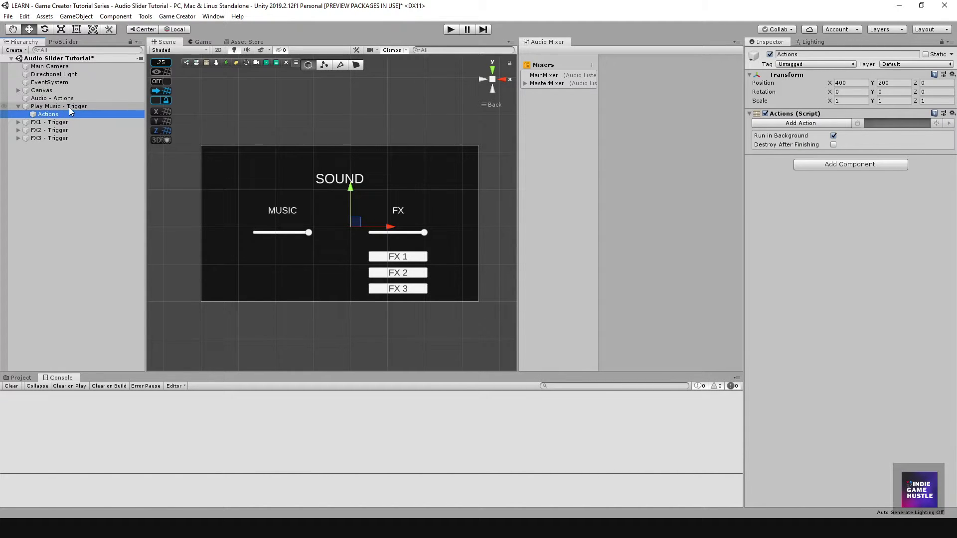
left_click(70, 107)
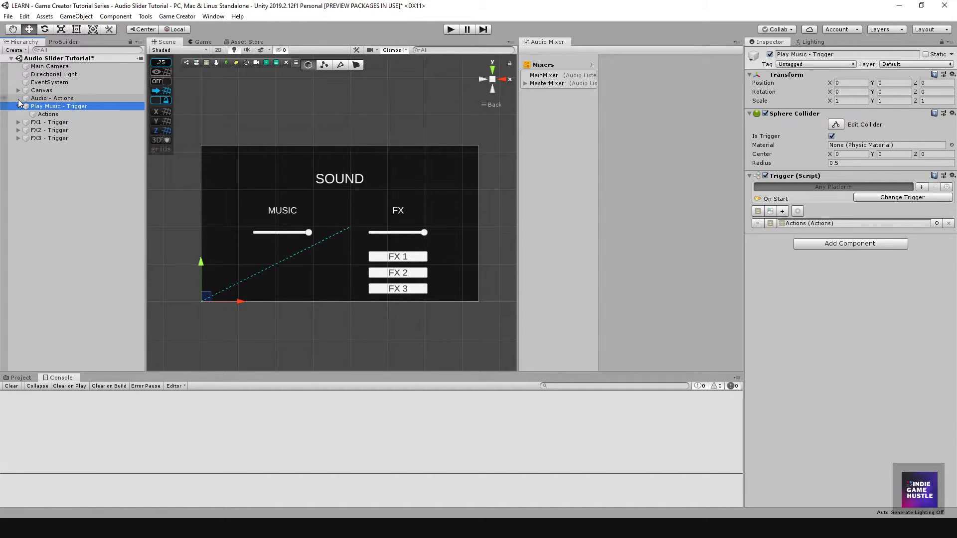
left_click(48, 115)
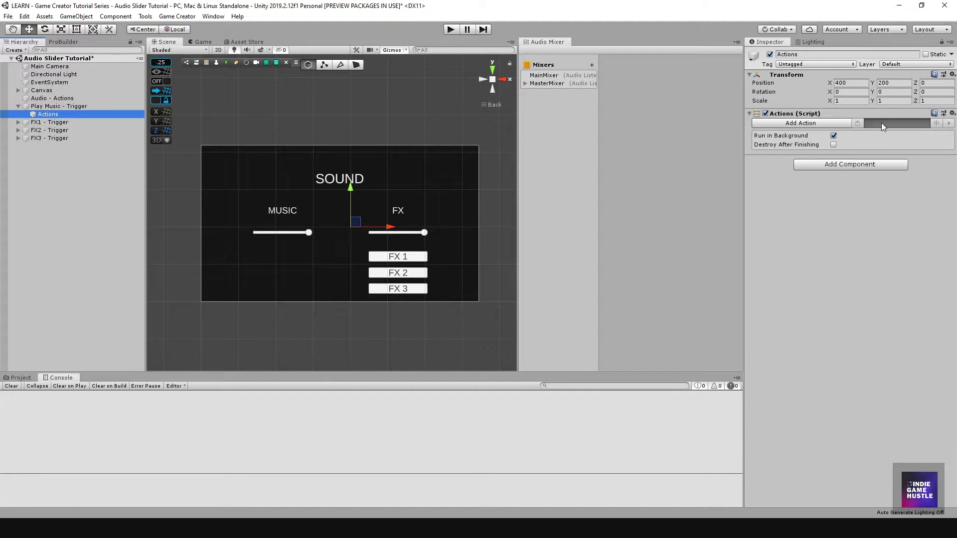
Add a PlayAudioSource action from the Audio category to the Actions list.
left_click(815, 124)
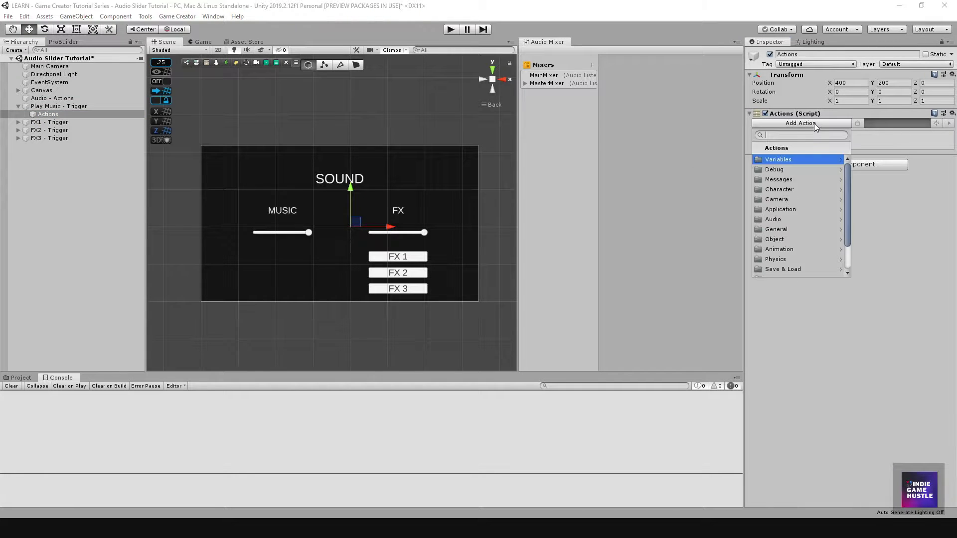
left_click(782, 220)
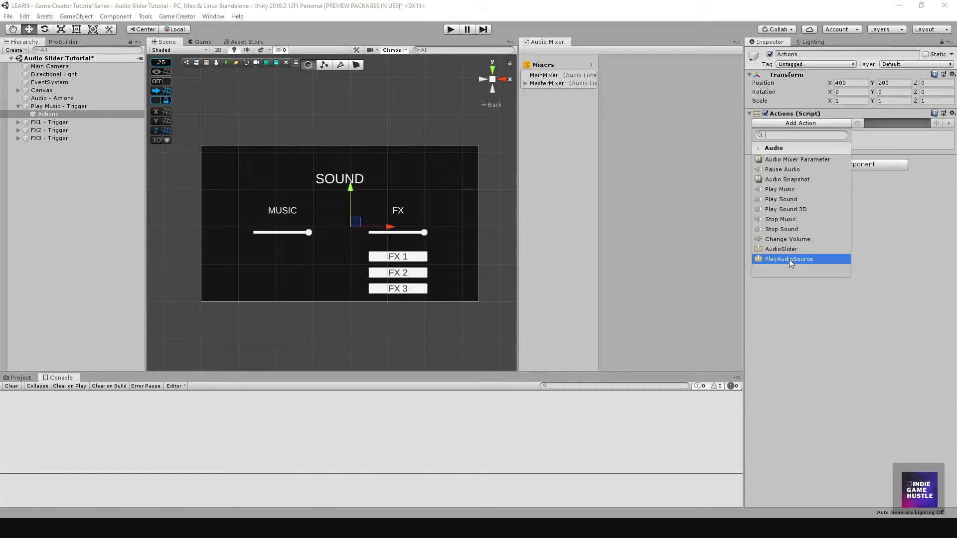
left_click(795, 305)
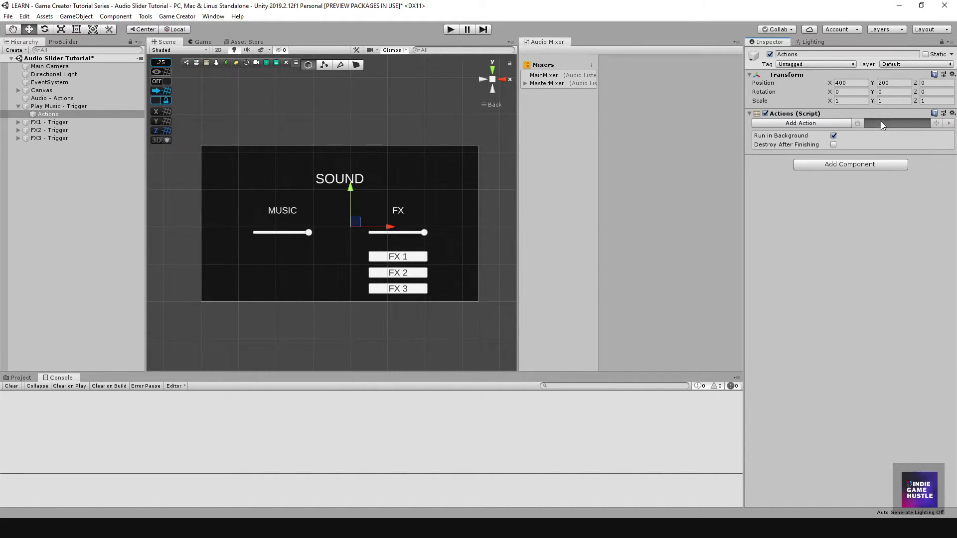
left_click(828, 124)
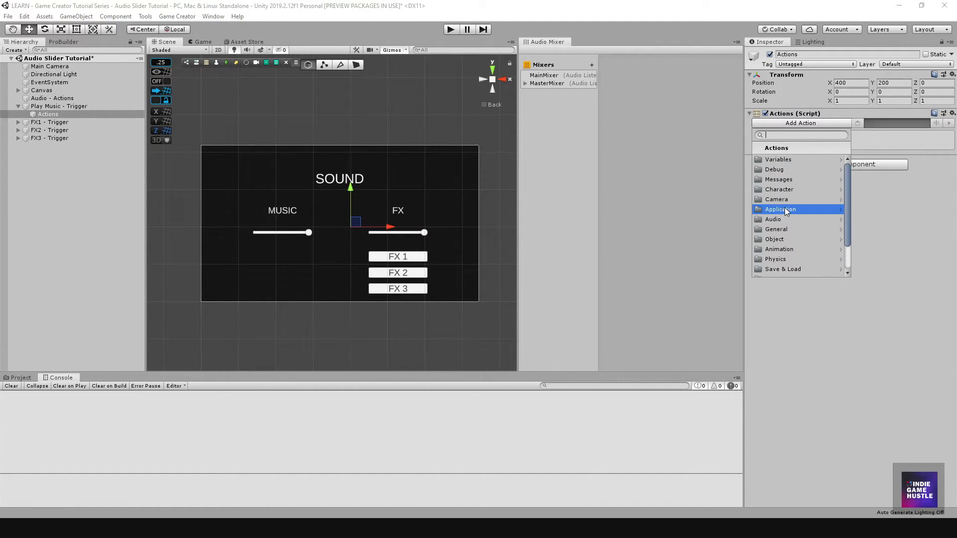
left_click(783, 189)
left_click(789, 260)
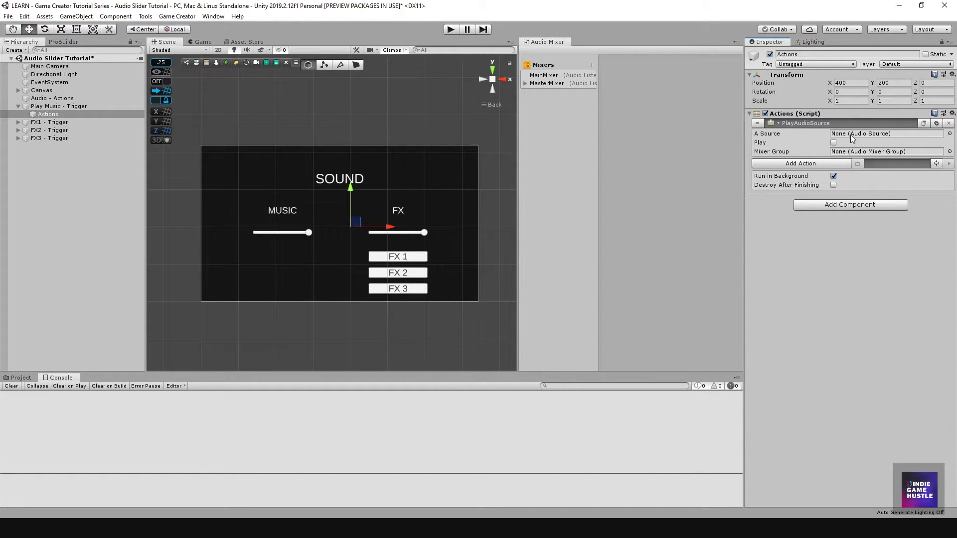
Add an Audio Source component to Actions and assign it as PlayAudioSource's A Source.
left_click(817, 206)
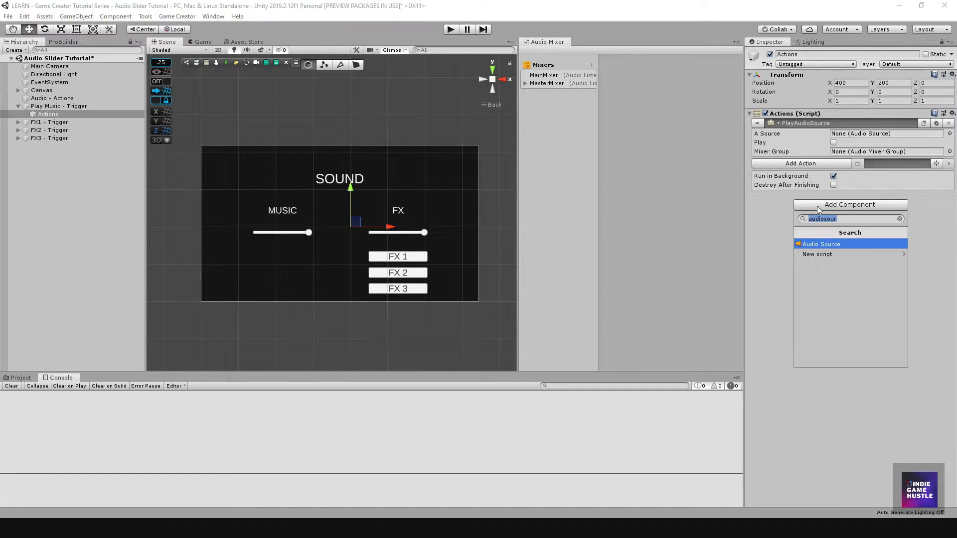
left_click(811, 244)
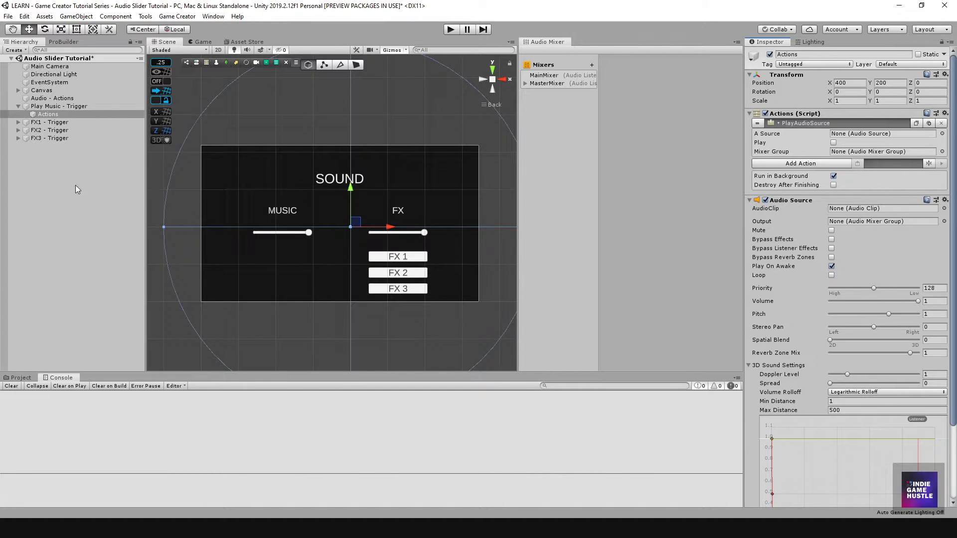
scroll(835, 258, "down", 4)
scroll(836, 264, "up", 4)
left_click_drag(791, 202, 850, 143)
Assign the Plush-Pocket track from the Game Audio Slider Tutorial assets as the AudioClip.
left_click(23, 378)
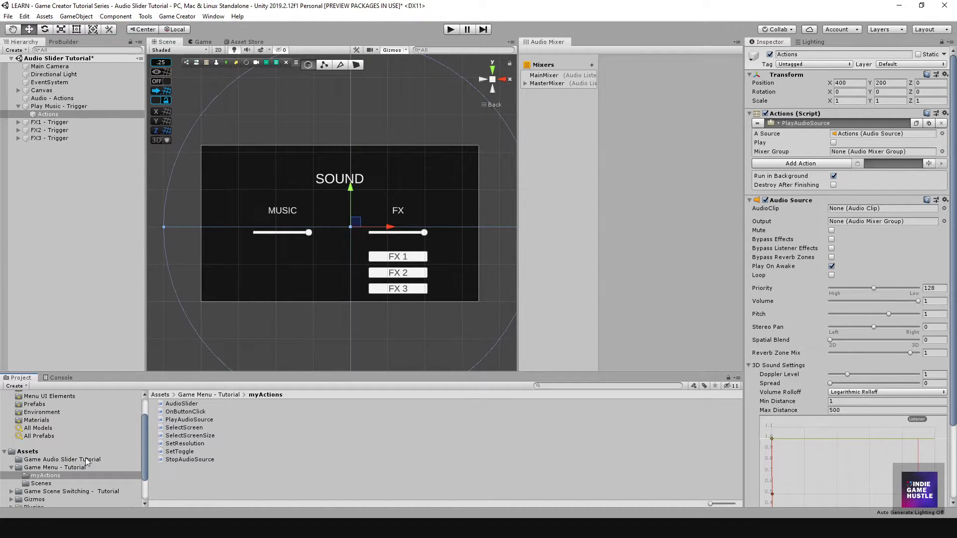
left_click(47, 461)
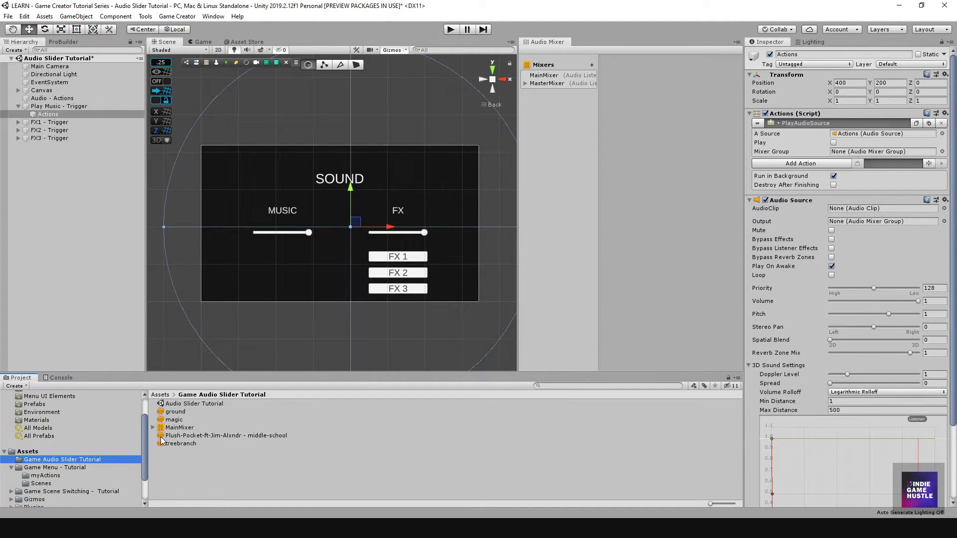
left_click_drag(161, 437, 859, 214)
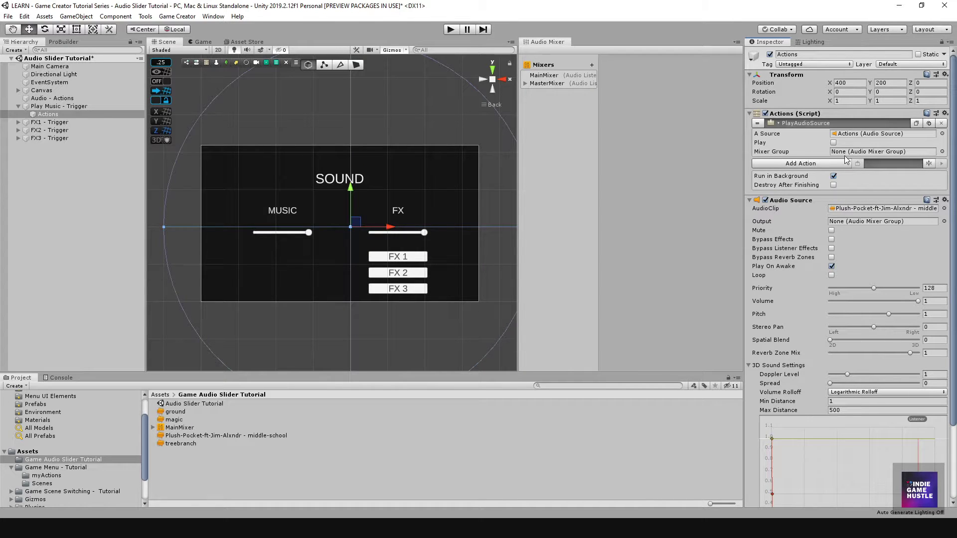
Route the action to MainMixer's Music group and toggle its Play option.
left_click(154, 428)
left_click_drag(171, 452, 845, 156)
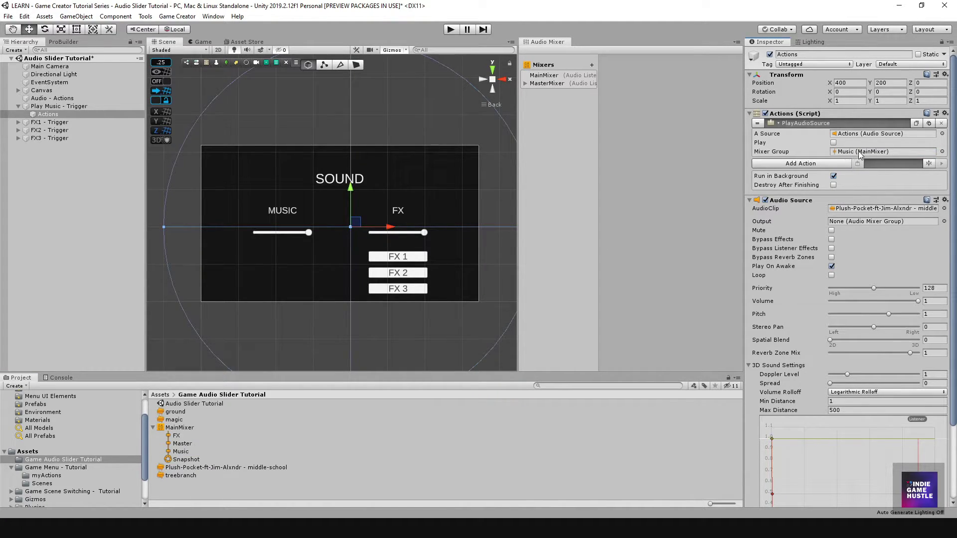
left_click(833, 143)
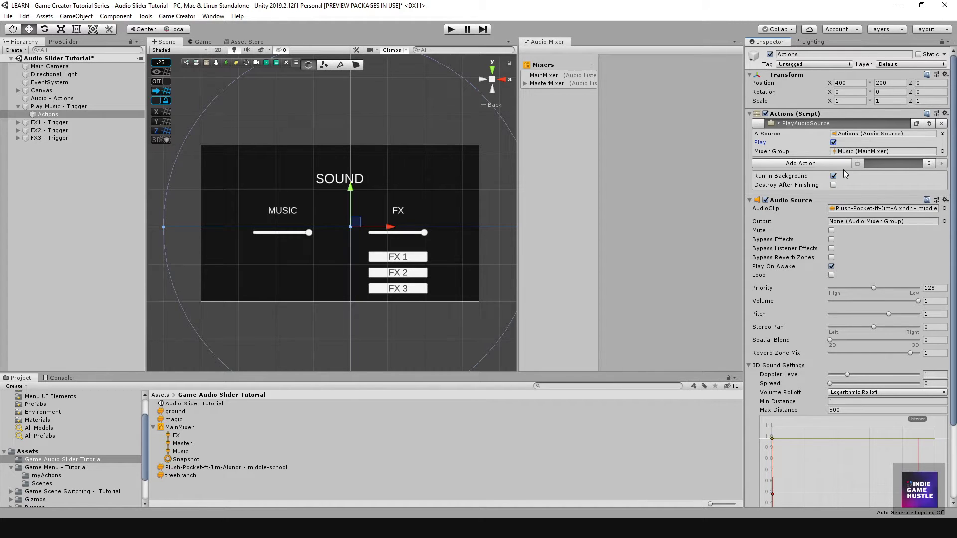
left_click(832, 142)
left_click(450, 30)
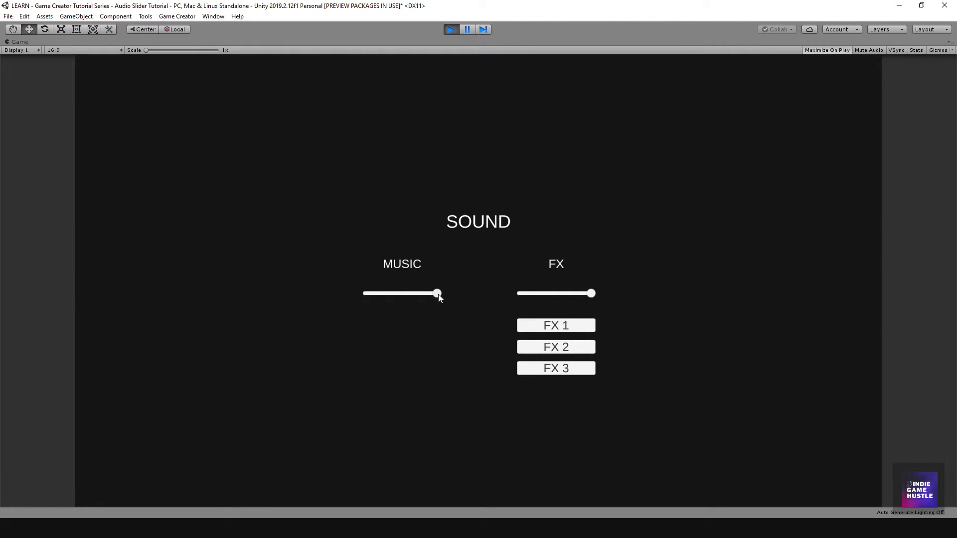
left_click_drag(439, 294, 417, 293)
left_click(566, 324)
left_click(567, 349)
mouse_move(591, 294)
left_mouse_down()
mouse_move(562, 293)
mouse_move(598, 297)
left_mouse_up()
mouse_move(417, 295)
left_mouse_down()
mouse_move(407, 294)
mouse_move(430, 294)
left_mouse_up()
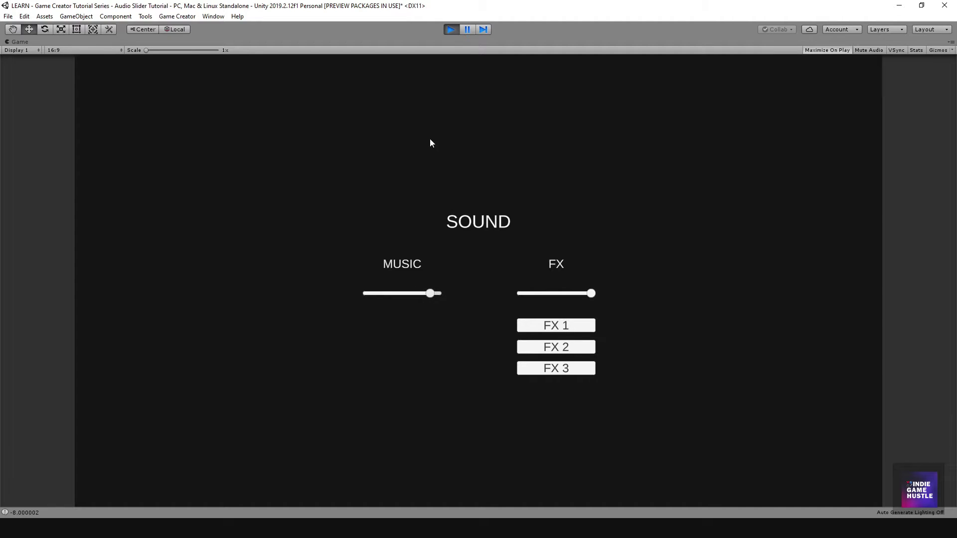
left_click(457, 32)
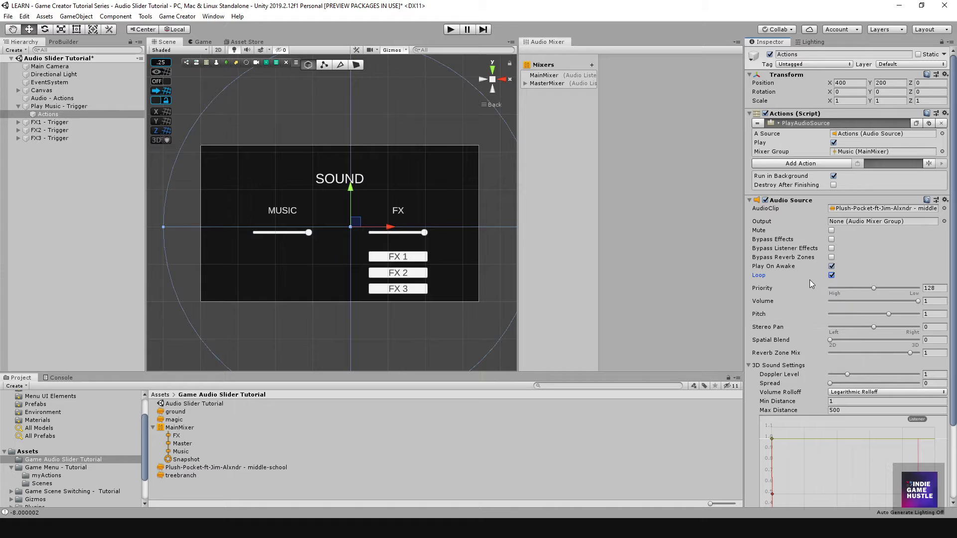
Add a Wait action set to 5 seconds after the PlayAudioSource action.
left_click(806, 164)
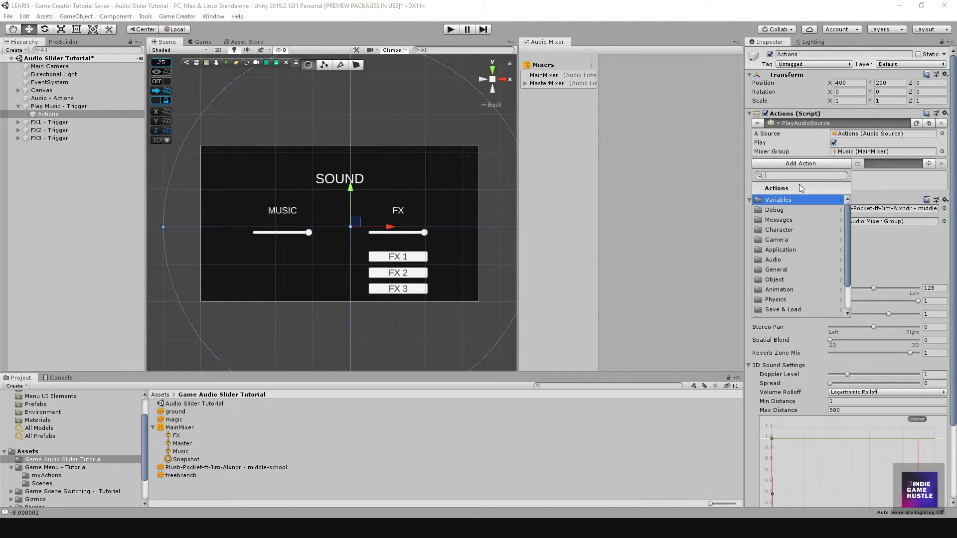
type("wait")
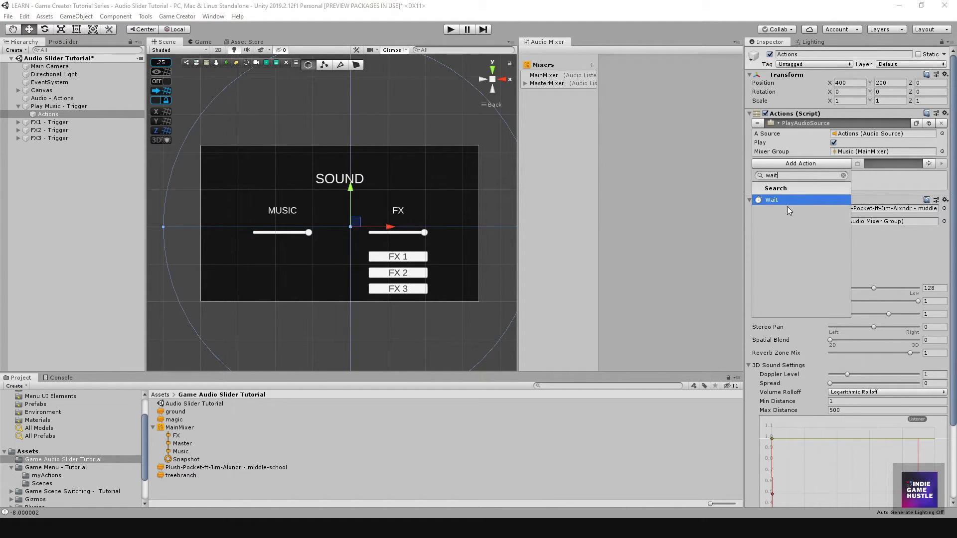
left_click(786, 203)
left_click(841, 173)
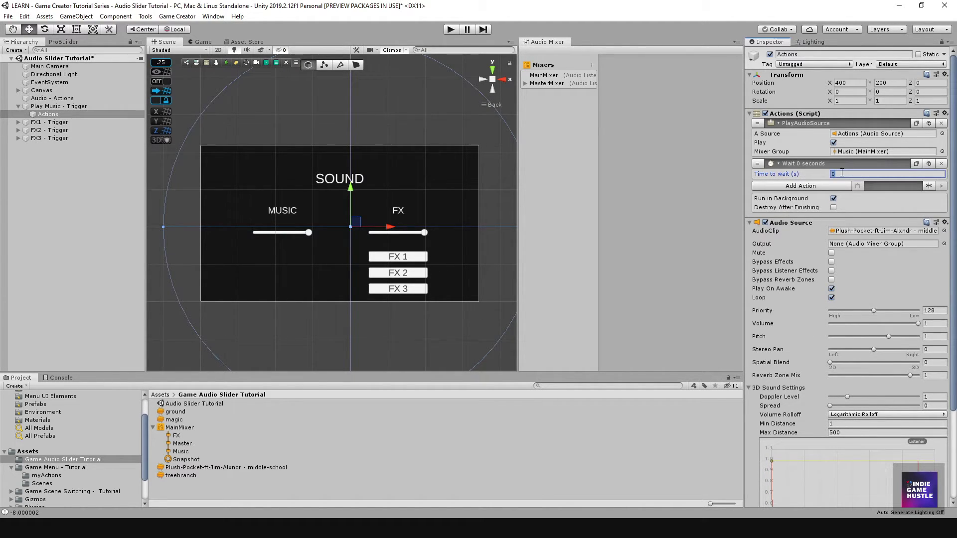
type("5")
Paste a copy of PlayAudioSource after the wait with Play unticked to stop the music.
left_click(917, 124)
left_click(857, 186)
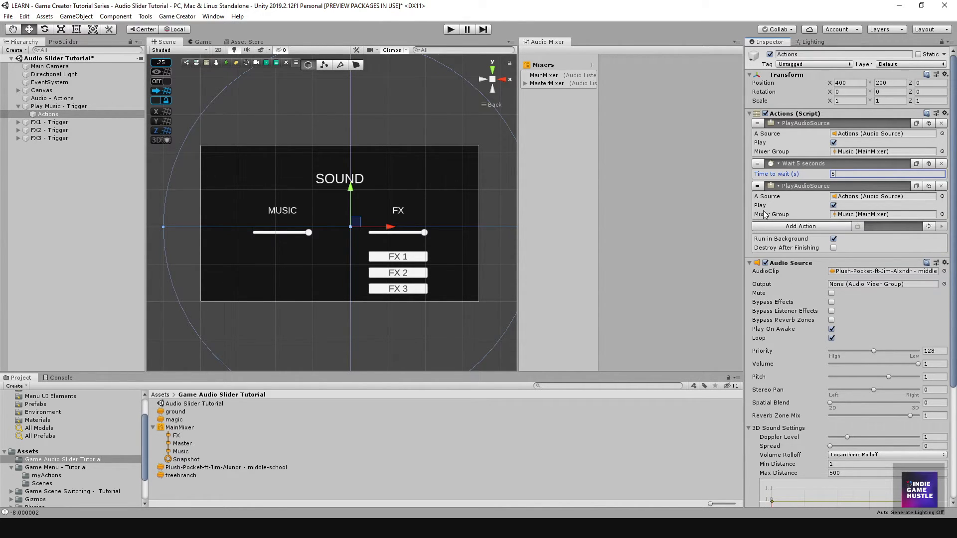
left_click(833, 206)
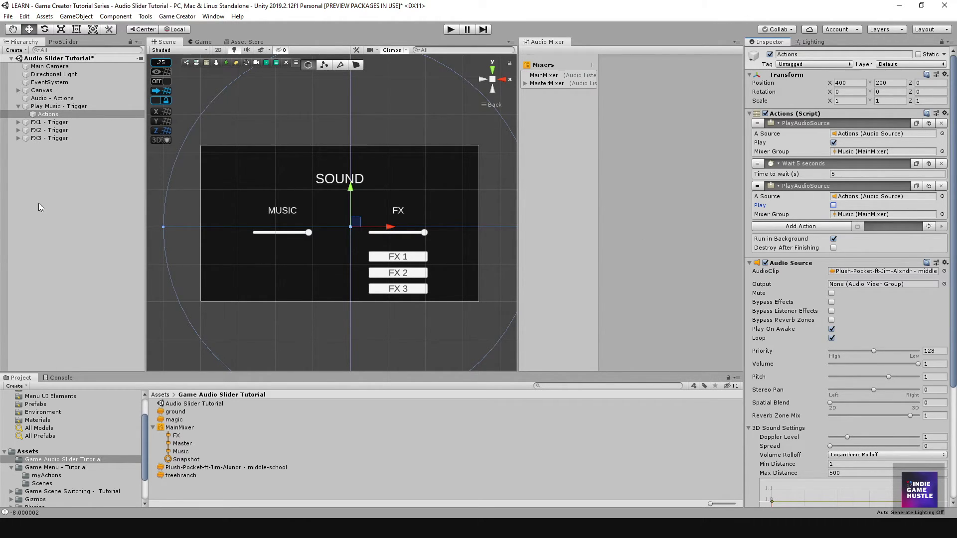
left_click(451, 29)
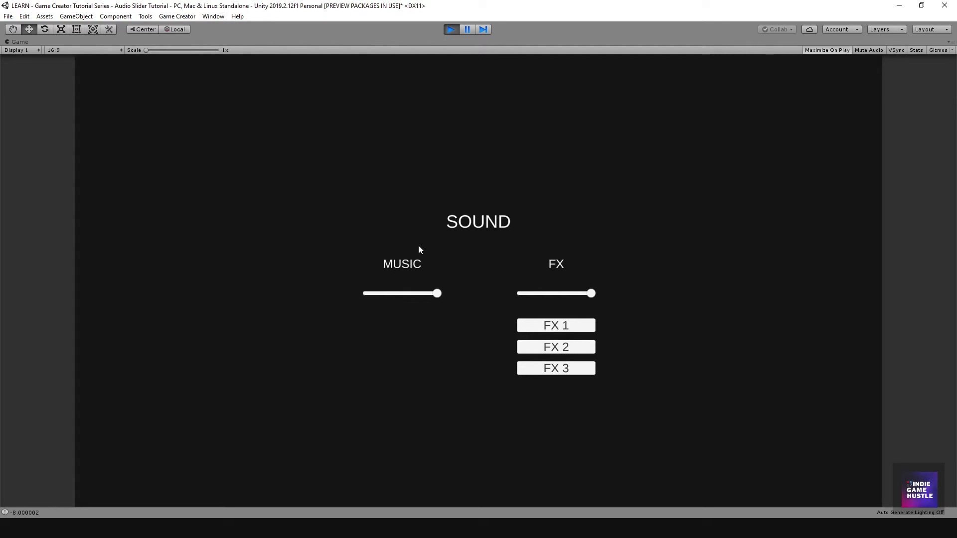
left_click(443, 293)
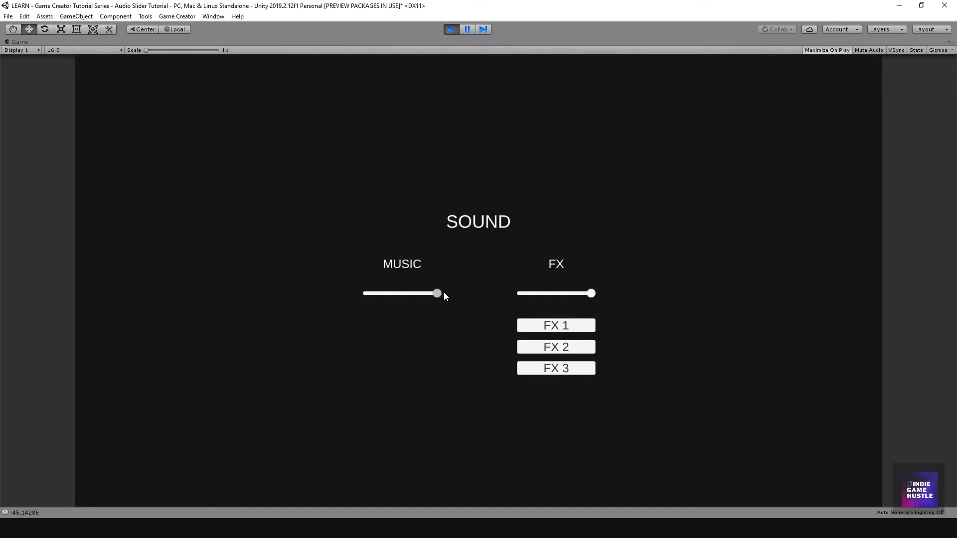
left_click(549, 329)
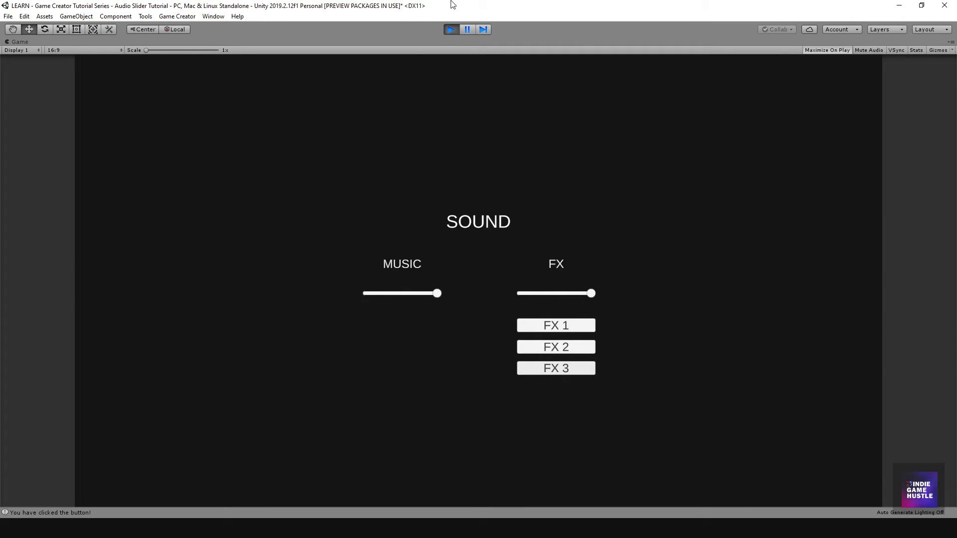
left_click(451, 29)
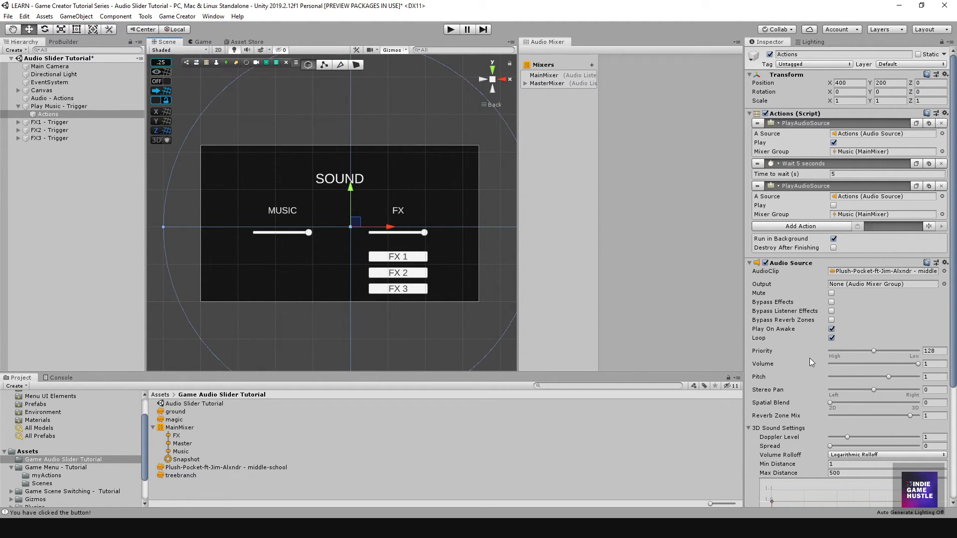
scroll(814, 366, "down", 3)
scroll(815, 366, "up", 3)
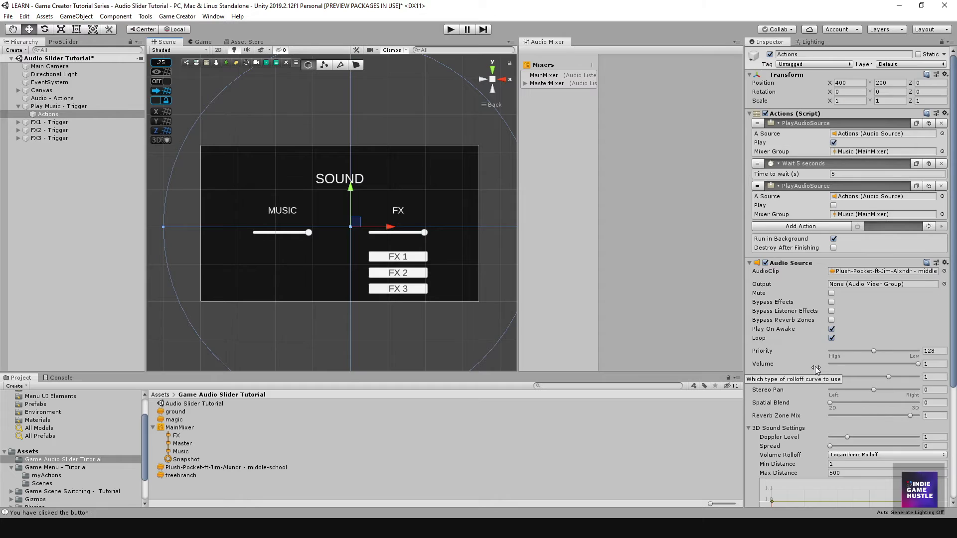